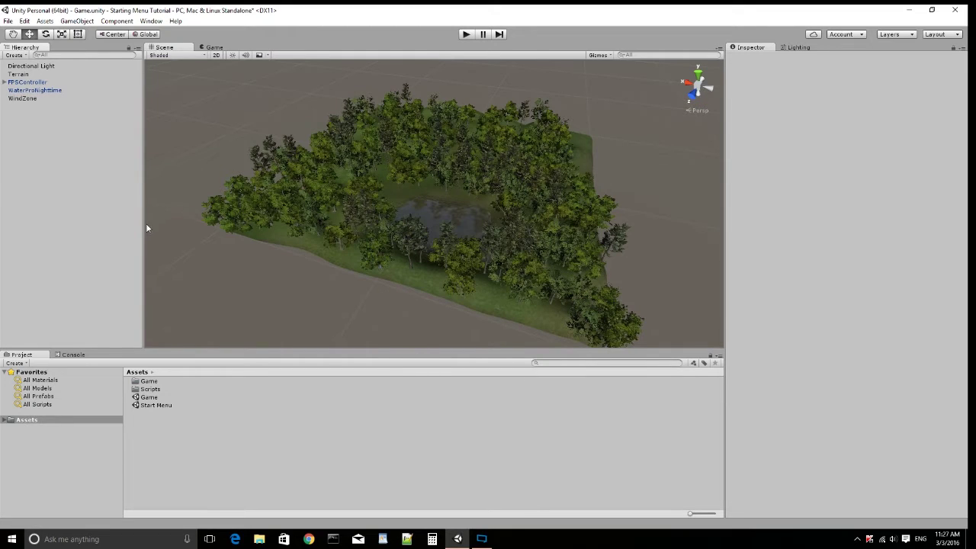
# Create a UI Image on a new Canvas from the Hierarchy.
pyautogui.rightClick(80, 135)
pyautogui.moveTo(115, 276)
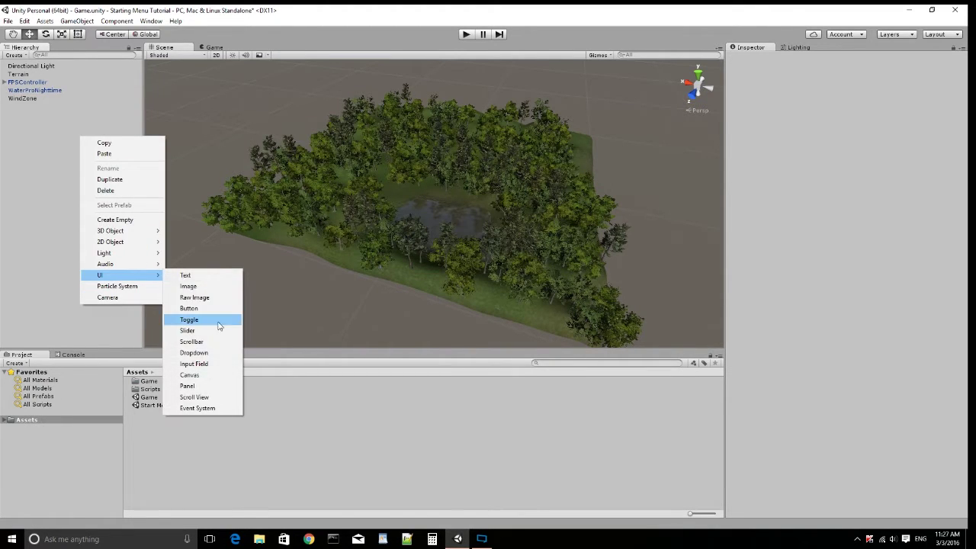
pyautogui.click(220, 288)
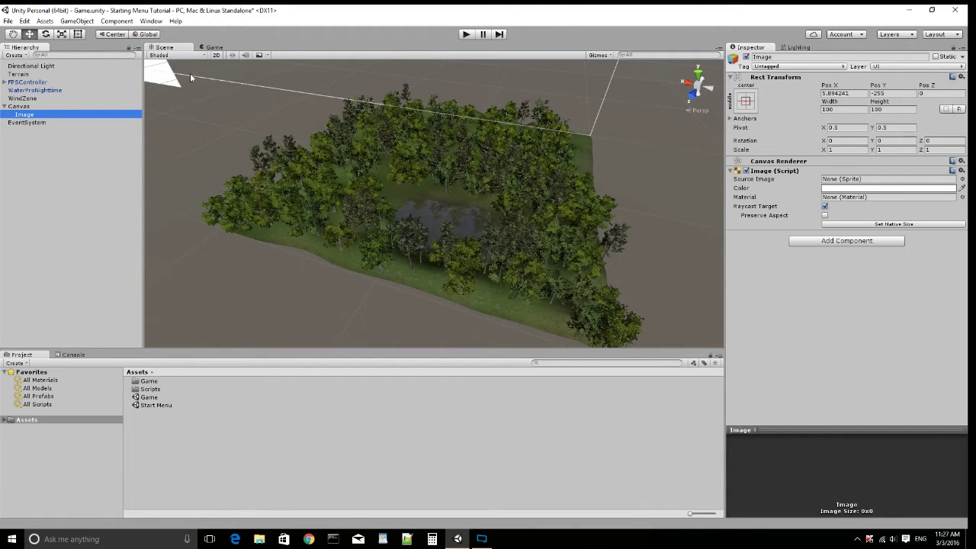
# In 2D view, centre the image, stretch it to fill the 1150 × 572 canvas, and preview it in Game view.
pyautogui.click(217, 56)
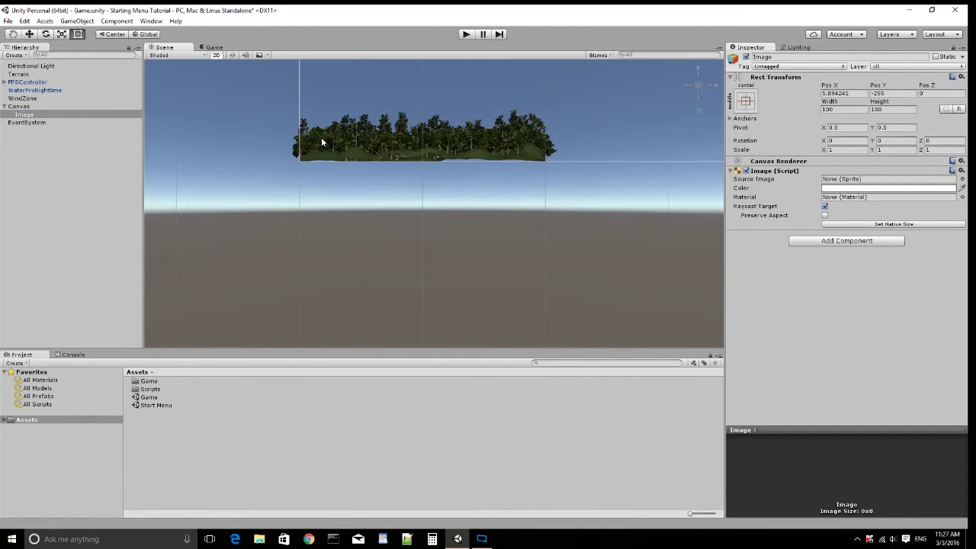
pyautogui.press('f')
pyautogui.scroll(-5, 390, 198)
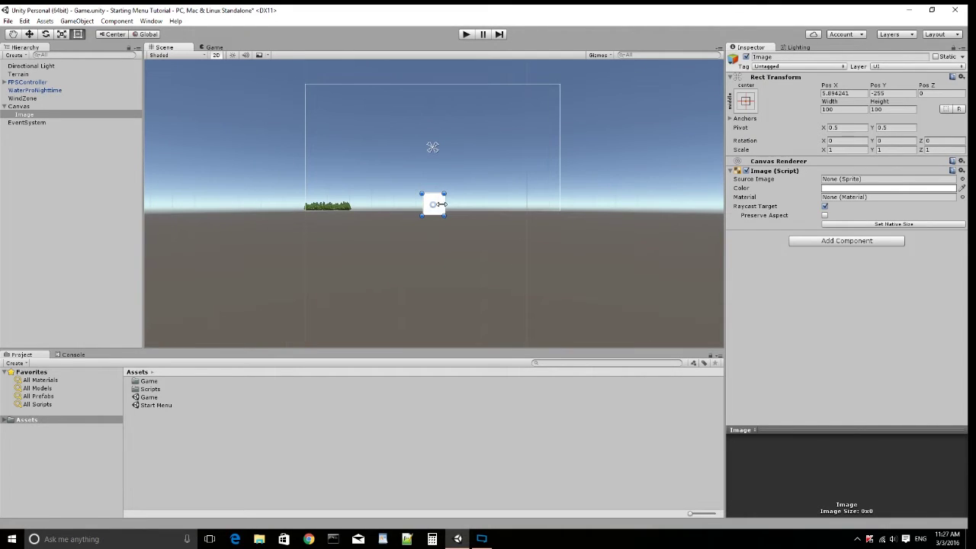
pyautogui.moveTo(442, 207); pyautogui.dragTo(559, 211)
pyautogui.moveTo(420, 137); pyautogui.dragTo(305, 85)
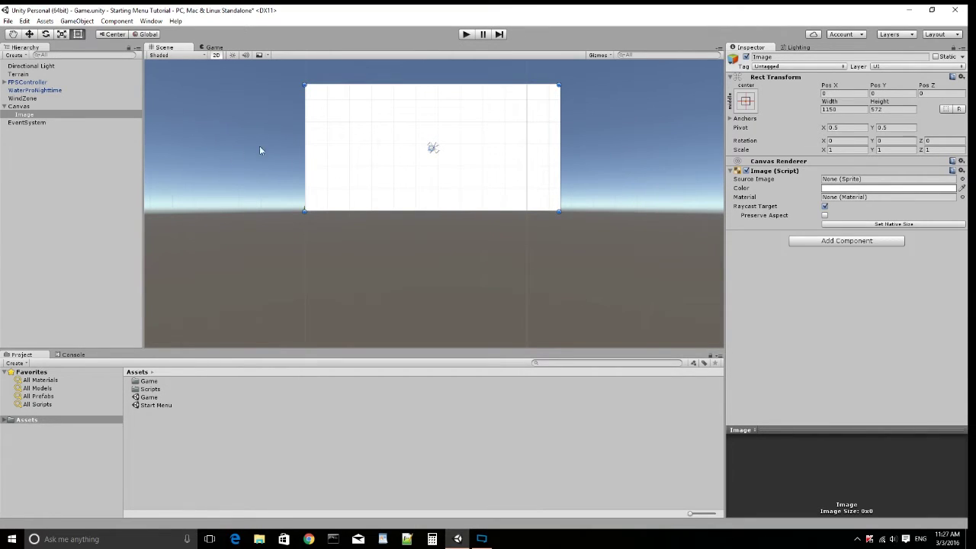
pyautogui.click(203, 47)
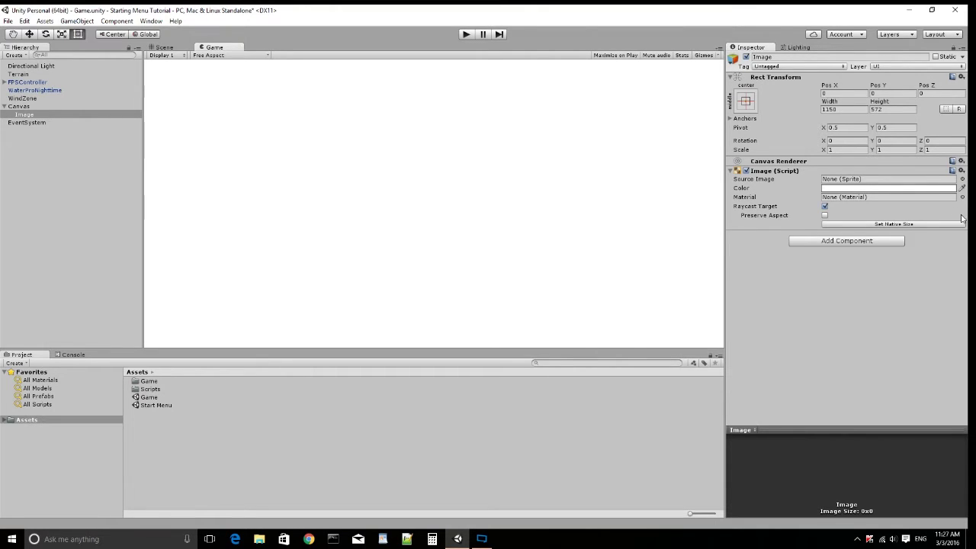
# Set the image colour to translucent dark grey: RGB 51, 51, 51 with alpha about 146.
pyautogui.click(953, 189)
pyautogui.click(35, 74)
pyautogui.moveTo(31, 82)
pyautogui.mouseDown()
pyautogui.moveTo(16, 108)
pyautogui.moveTo(13, 99)
pyautogui.mouseUp()
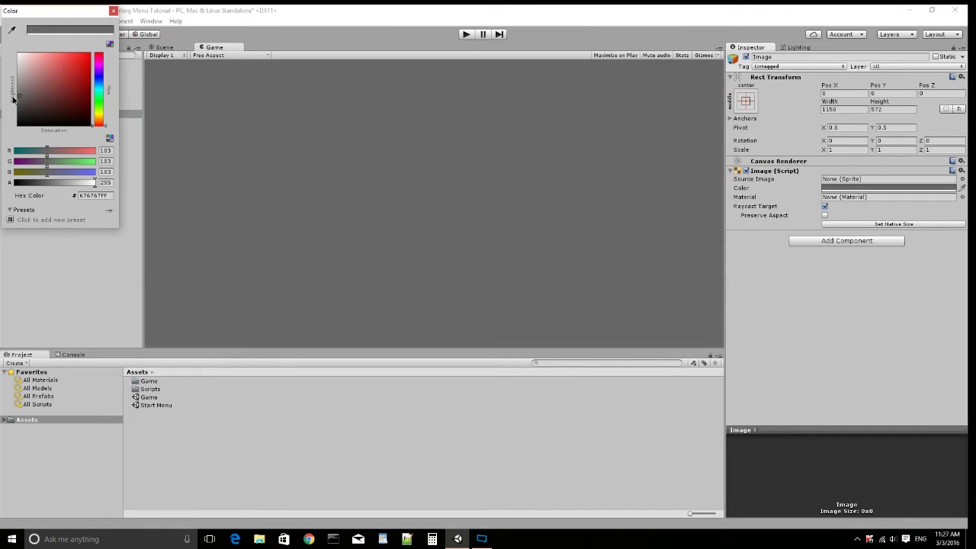
pyautogui.moveTo(81, 183); pyautogui.dragTo(56, 183)
pyautogui.click(19, 107)
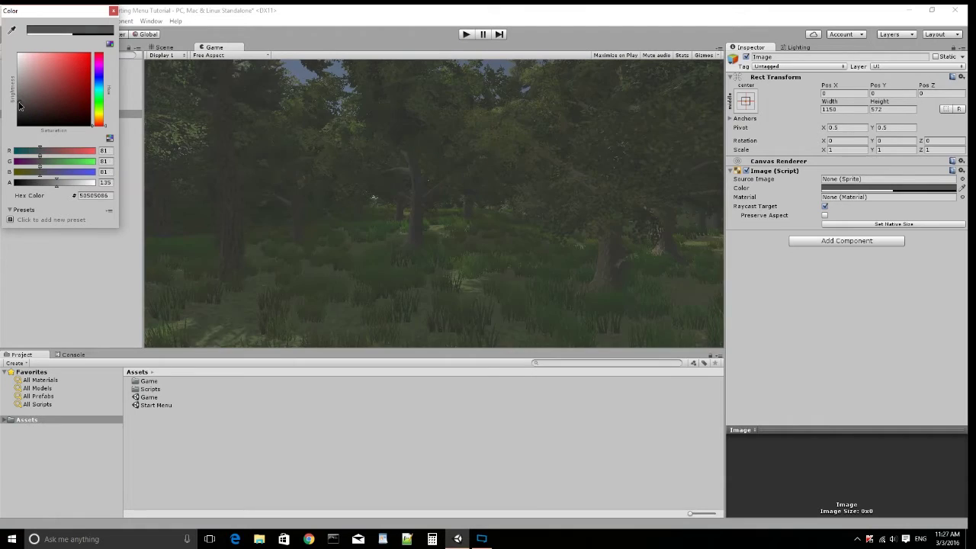
pyautogui.moveTo(19, 107); pyautogui.dragTo(19, 111)
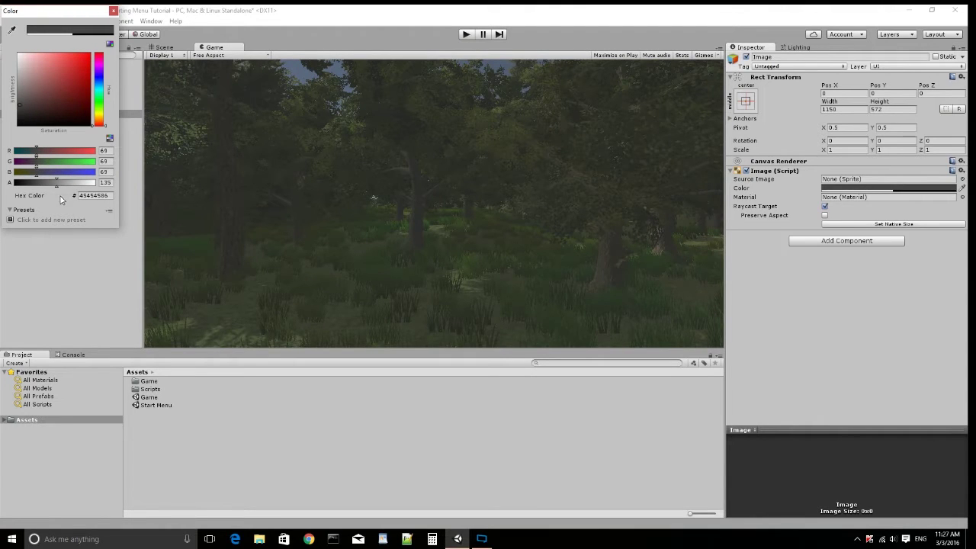
pyautogui.moveTo(57, 180); pyautogui.dragTo(55, 183)
pyautogui.moveTo(19, 119); pyautogui.dragTo(19, 114)
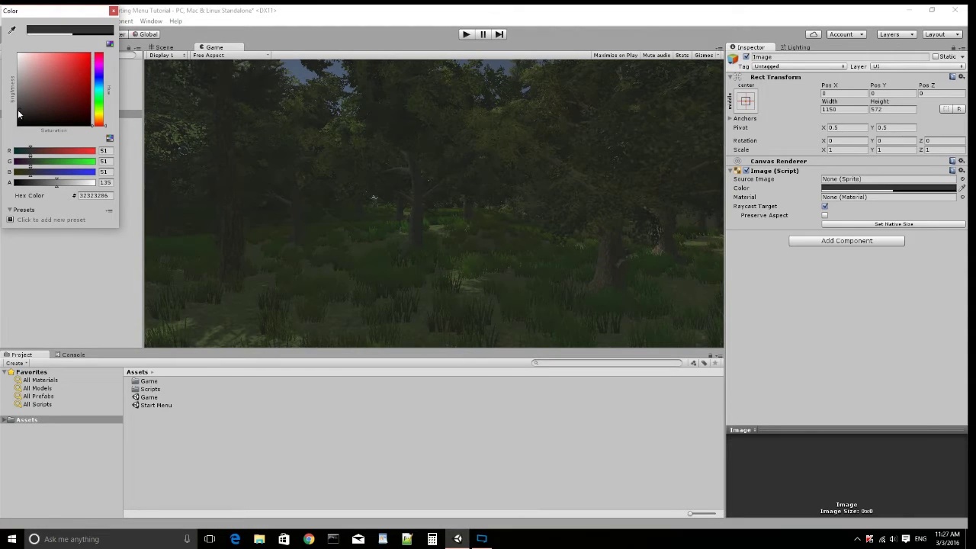
pyautogui.moveTo(65, 184); pyautogui.dragTo(67, 185)
# Test the dimming overlay in play mode, then stop playing.
pyautogui.click(112, 13)
pyautogui.click(464, 34)
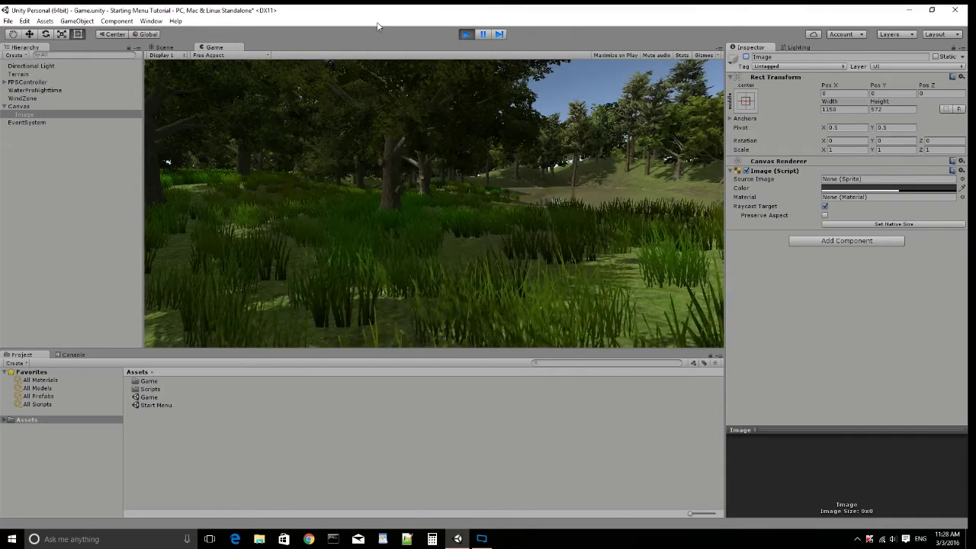
pyautogui.hotkey('ctrl', 'p')
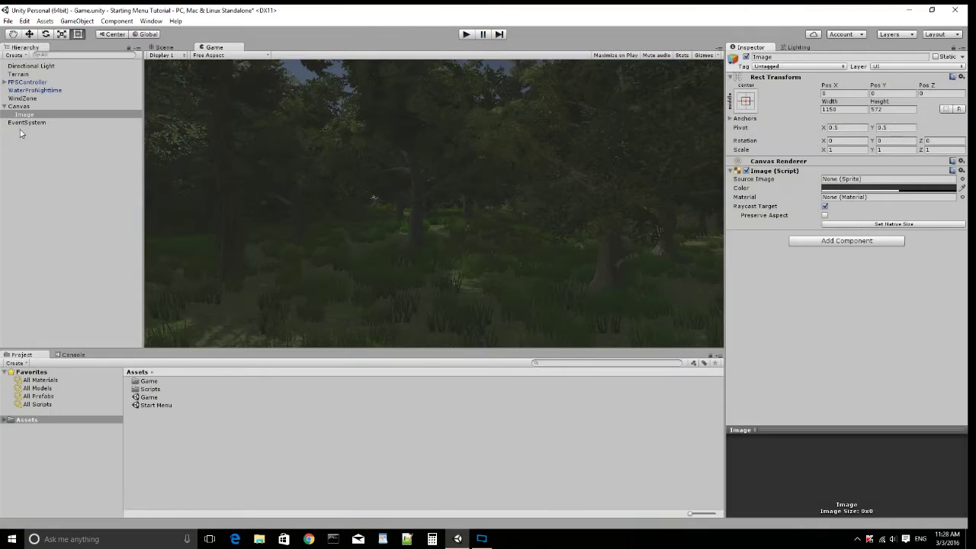
# Rename the overlay image to 'Pause Background'.
pyautogui.click(762, 57)
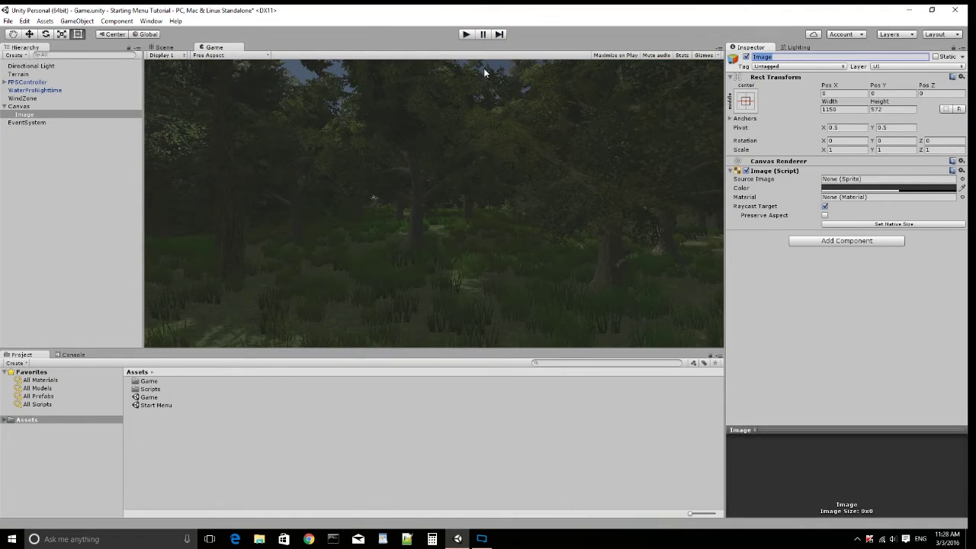
pyautogui.write('B')
pyautogui.write('ause Background')
pyautogui.press('Return')
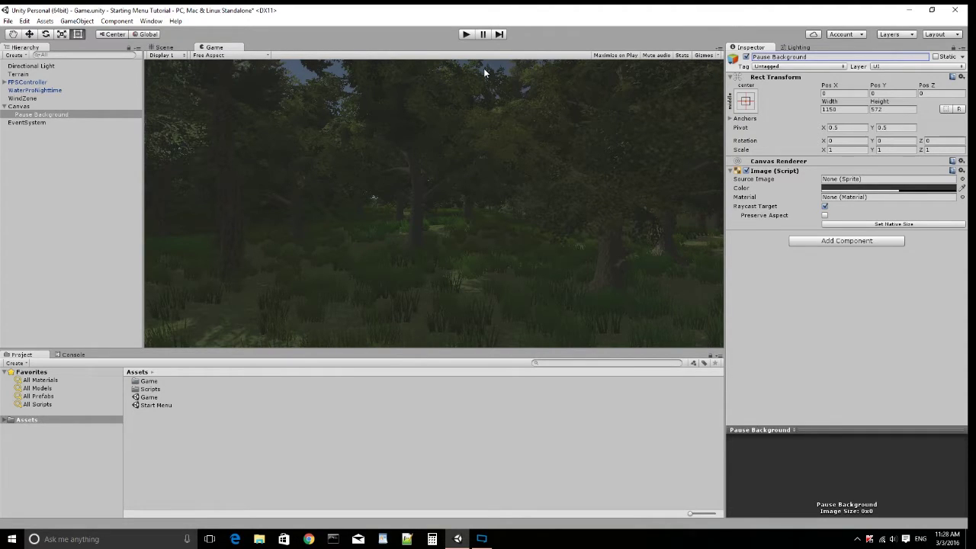
pyautogui.click(23, 106)
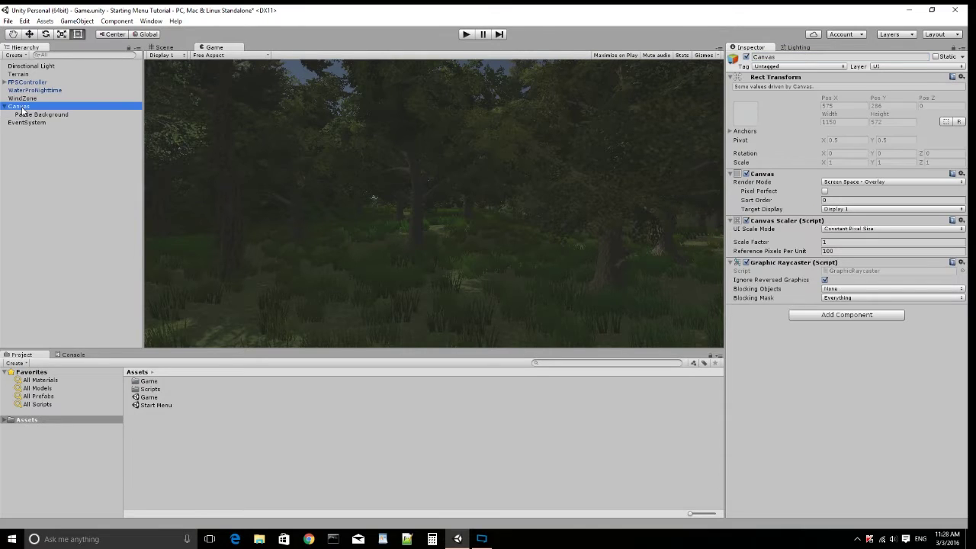
# Add a second UI Image under the Canvas named 'Pause Menu'.
pyautogui.rightClick(31, 110)
pyautogui.moveTo(74, 246)
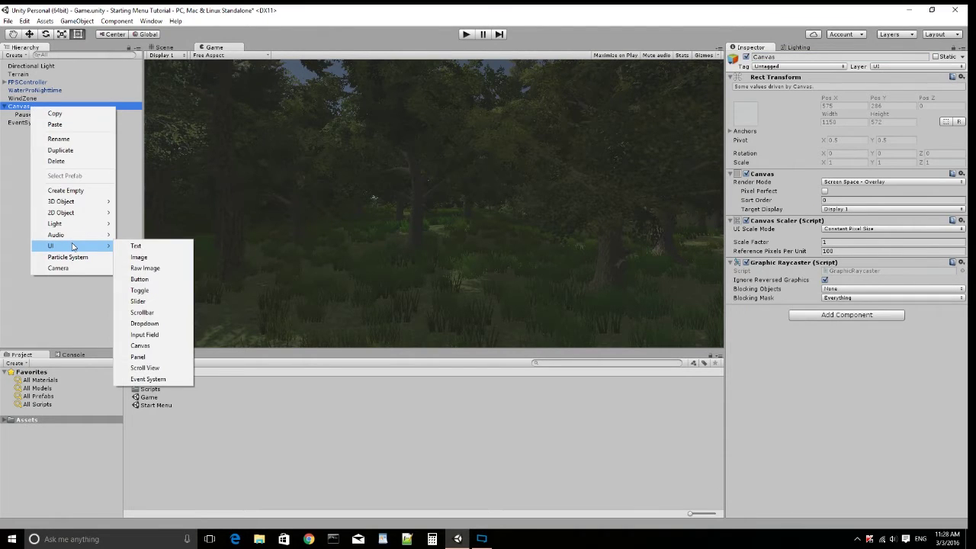
pyautogui.click(151, 259)
pyautogui.click(514, 86)
pyautogui.press('BackSpace')
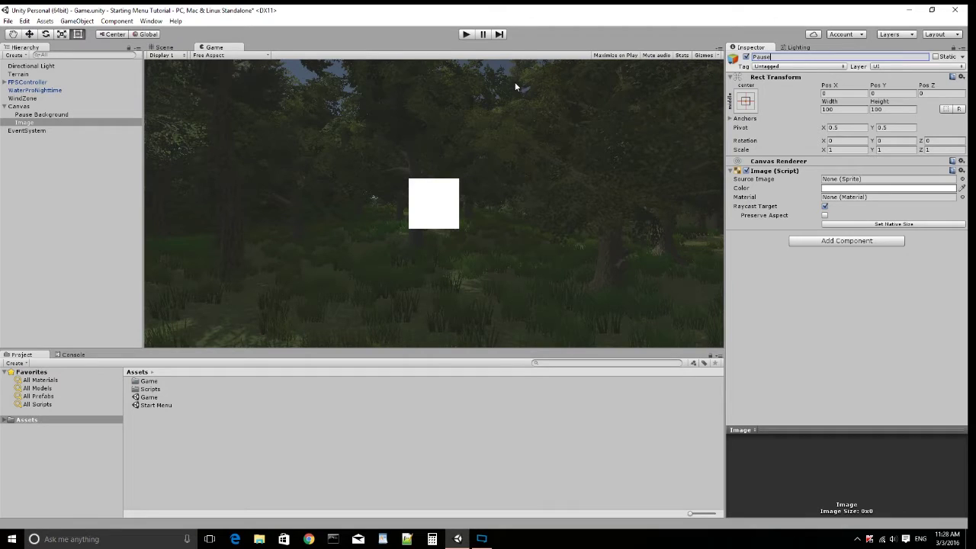
pyautogui.press('Return')
# Set the Pause Menu image's Source Image to the InputFieldBackground sprite.
pyautogui.click(961, 179)
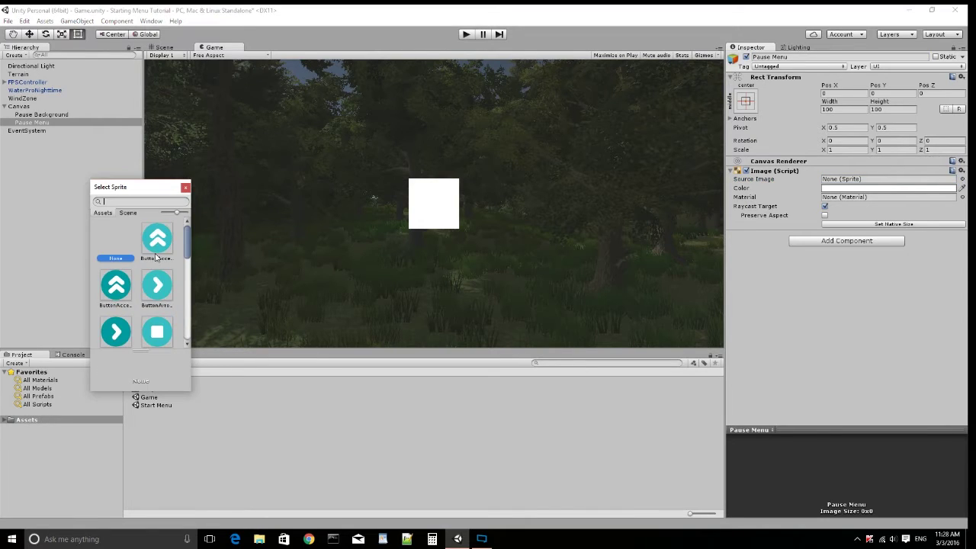
pyautogui.scroll(-5, 156, 256)
pyautogui.click(122, 294)
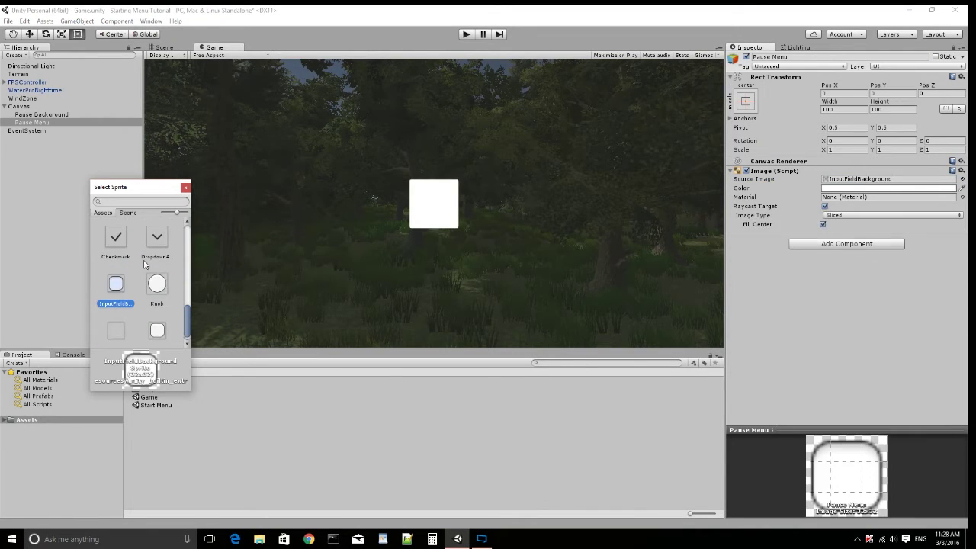
pyautogui.click(185, 187)
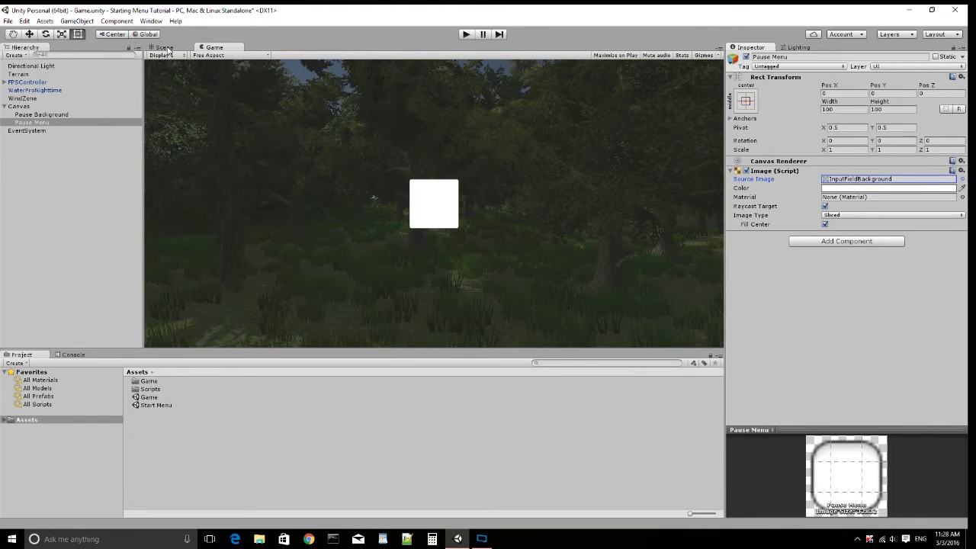
# Colour the Pause Menu panel grey B5B5B5 with slight translucency.
pyautogui.click(952, 188)
pyautogui.moveTo(22, 101); pyautogui.dragTo(12, 77)
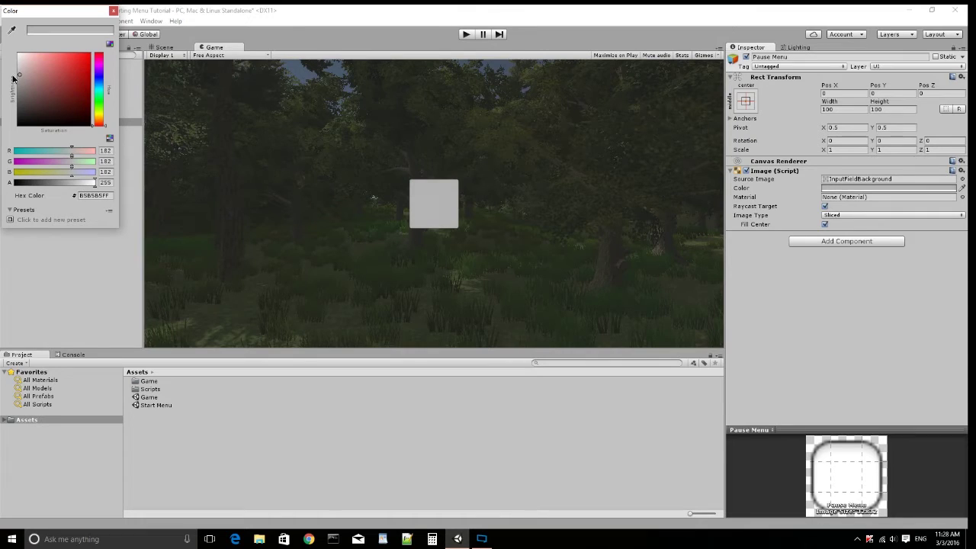
pyautogui.click(82, 184)
pyautogui.moveTo(77, 184); pyautogui.dragTo(139, 177)
pyautogui.click(112, 11)
# Resize the panel into a tall 221 × 310 rectangle and check it in Game view.
pyautogui.click(168, 48)
pyautogui.moveTo(432, 137)
pyautogui.mouseDown()
pyautogui.moveTo(432, 110)
pyautogui.moveTo(433, 120)
pyautogui.mouseUp()
pyautogui.moveTo(434, 158)
pyautogui.mouseDown()
pyautogui.moveTo(435, 184)
pyautogui.moveTo(465, 160)
pyautogui.moveTo(441, 150)
pyautogui.mouseUp()
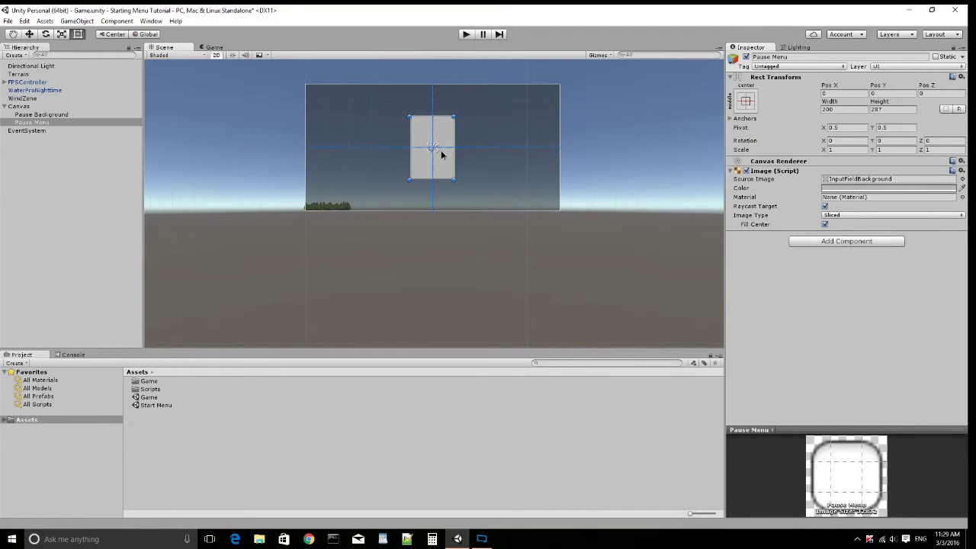
pyautogui.click(215, 47)
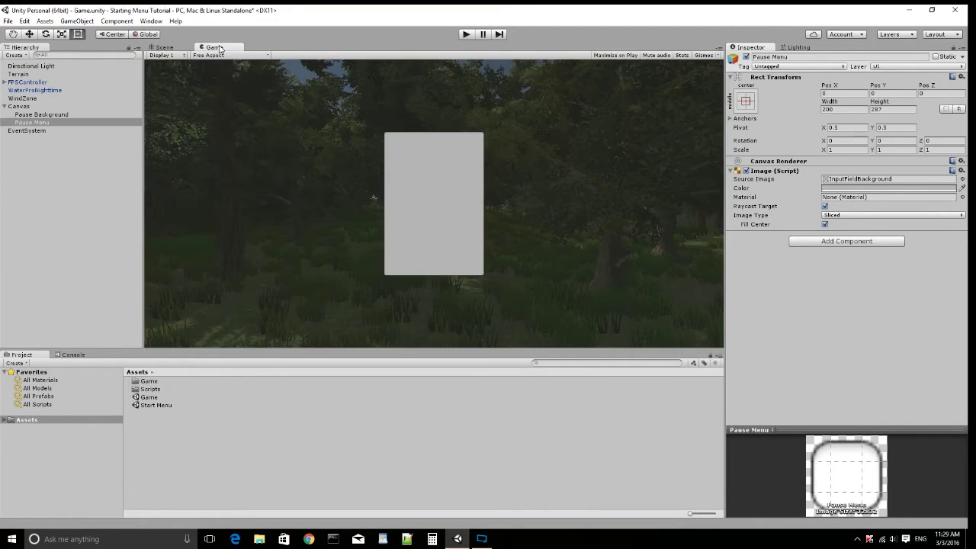
pyautogui.click(164, 47)
pyautogui.moveTo(440, 179); pyautogui.dragTo(440, 184)
pyautogui.moveTo(455, 147)
pyautogui.mouseDown()
pyautogui.moveTo(435, 118)
pyautogui.moveTo(441, 152)
pyautogui.mouseUp()
pyautogui.click(226, 49)
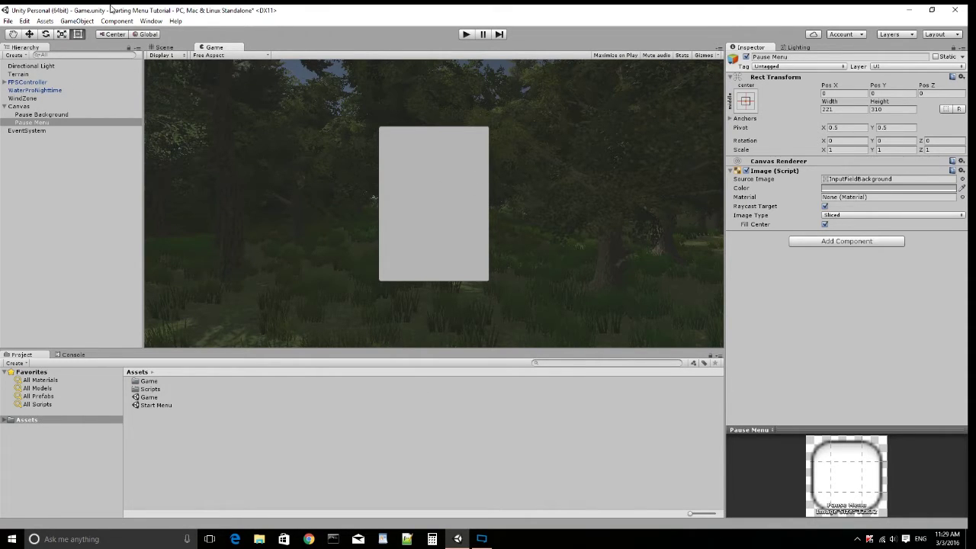
# Add a UI Text element under Pause Menu and move it to the top of the panel.
pyautogui.rightClick(23, 123)
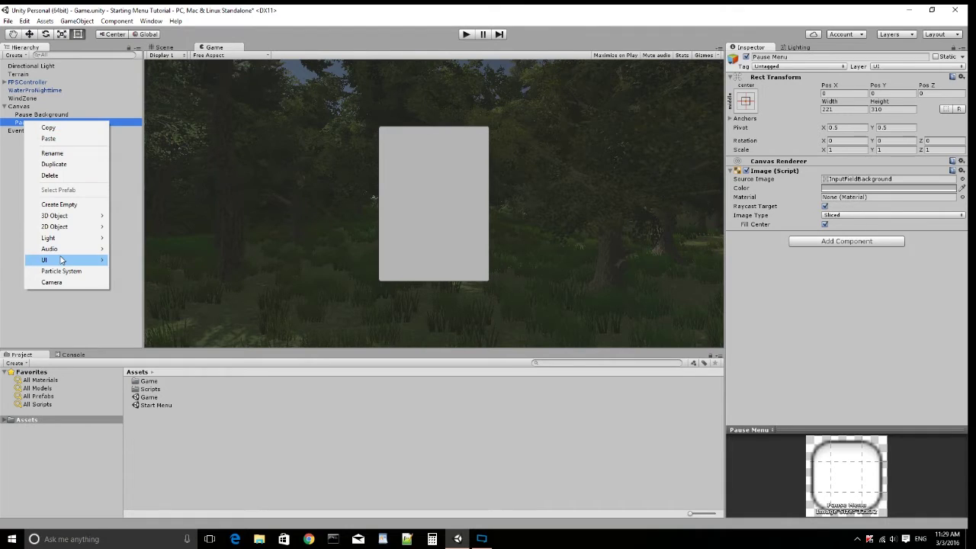
pyautogui.moveTo(64, 262)
pyautogui.click(132, 261)
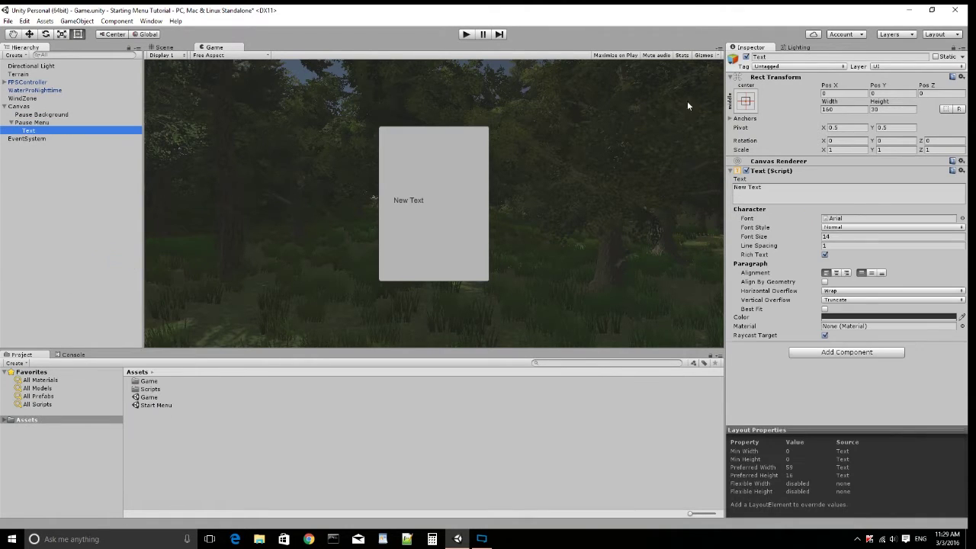
pyautogui.click(410, 201)
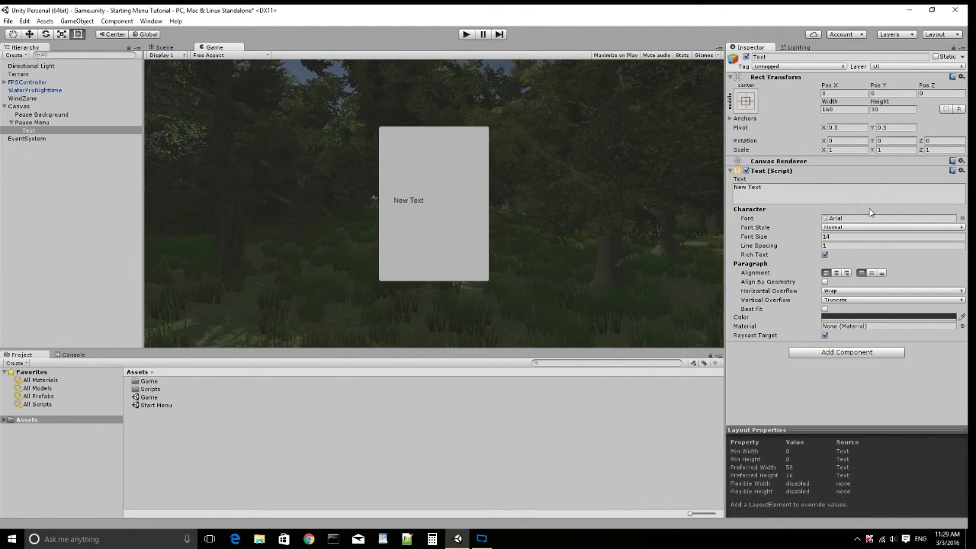
pyautogui.click(163, 47)
pyautogui.moveTo(446, 149); pyautogui.dragTo(443, 126)
pyautogui.scroll(3, 442, 134)
pyautogui.moveTo(446, 142); pyautogui.dragTo(438, 200, button='middle')
pyautogui.scroll(3, 445, 261)
# Change the text to 'Paused', centred horizontally and vertically.
pyautogui.click(772, 188)
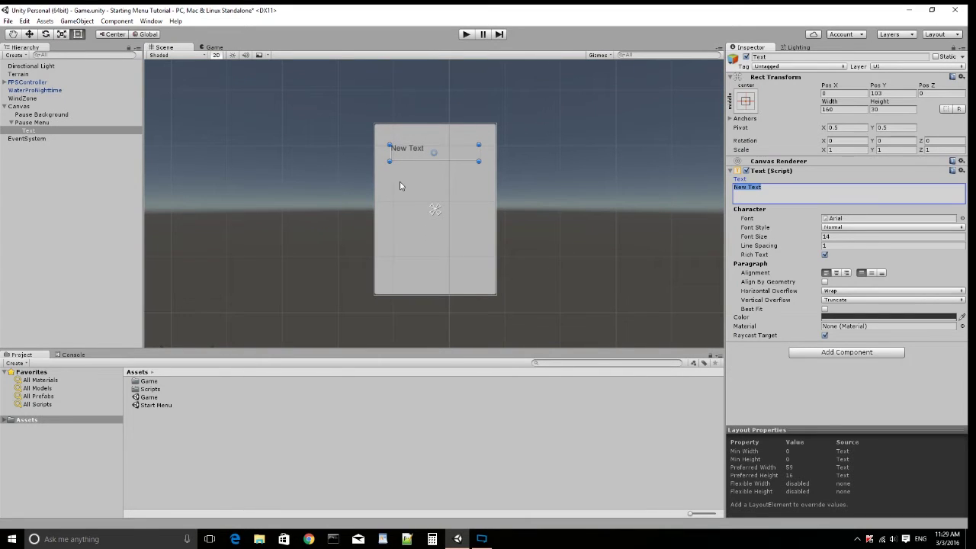
pyautogui.press('BackSpace')
pyautogui.press('BackSpace')
pyautogui.write('d')
pyautogui.click(836, 273)
pyautogui.click(871, 273)
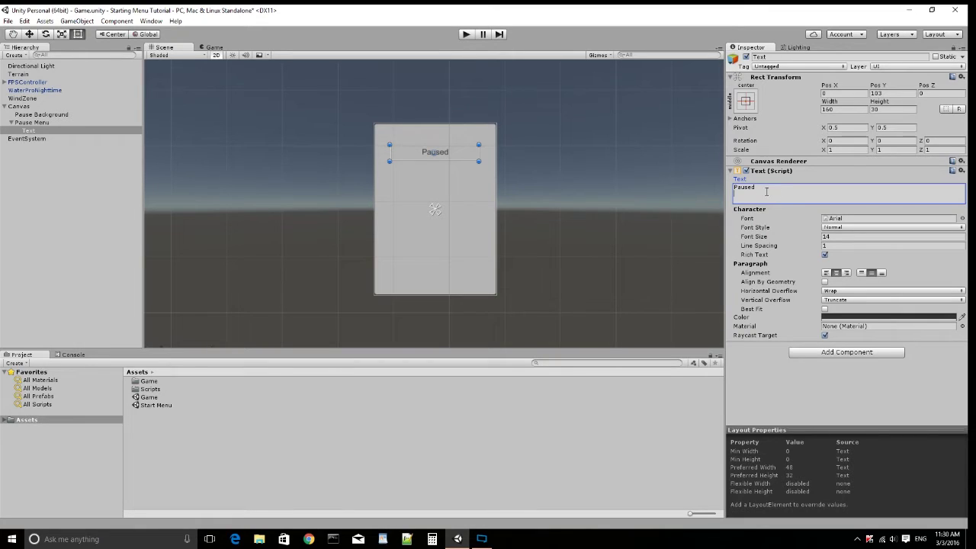
pyautogui.press('BackSpace')
# Make the title bold at font size 30 and enlarge its box so it shows.
pyautogui.click(848, 228)
pyautogui.click(848, 248)
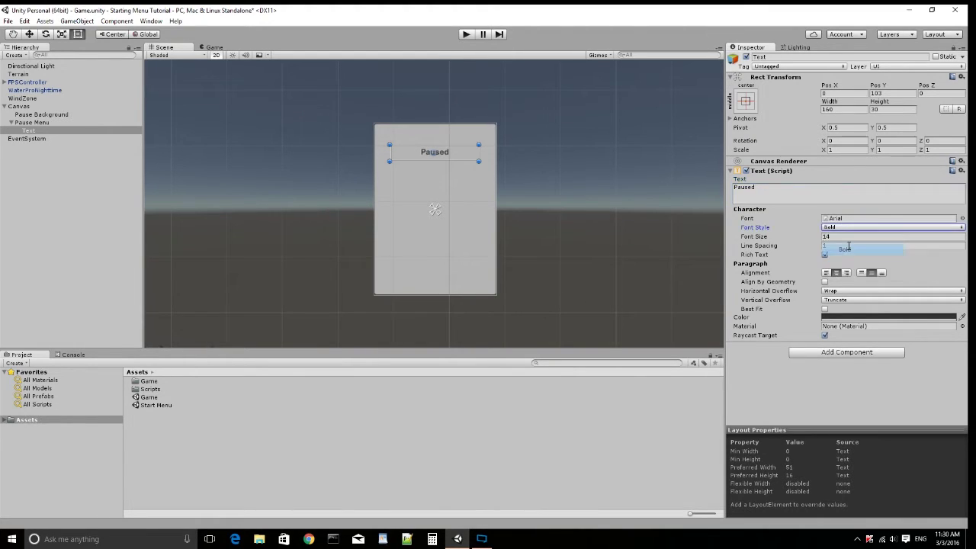
pyautogui.click(846, 236)
pyautogui.write('30')
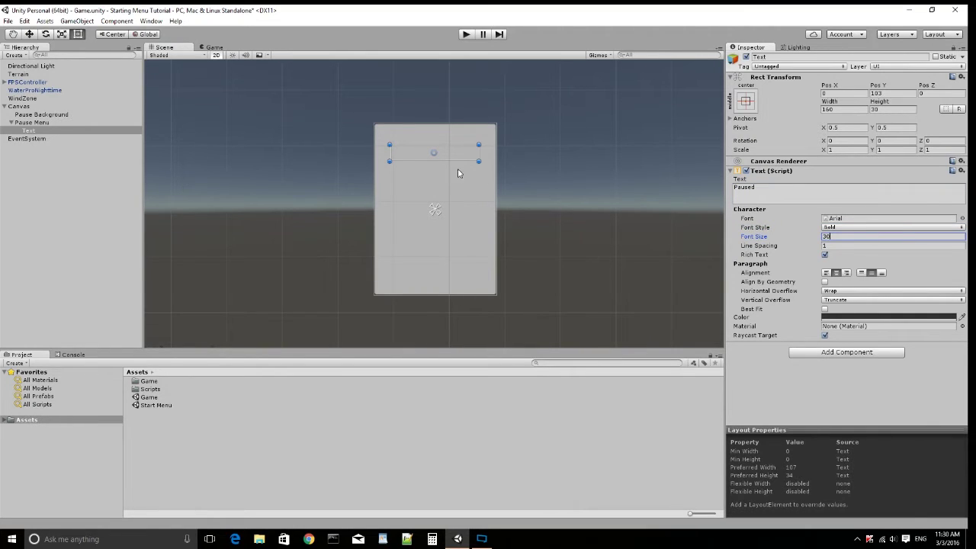
pyautogui.moveTo(457, 161); pyautogui.dragTo(449, 142)
pyautogui.click(211, 48)
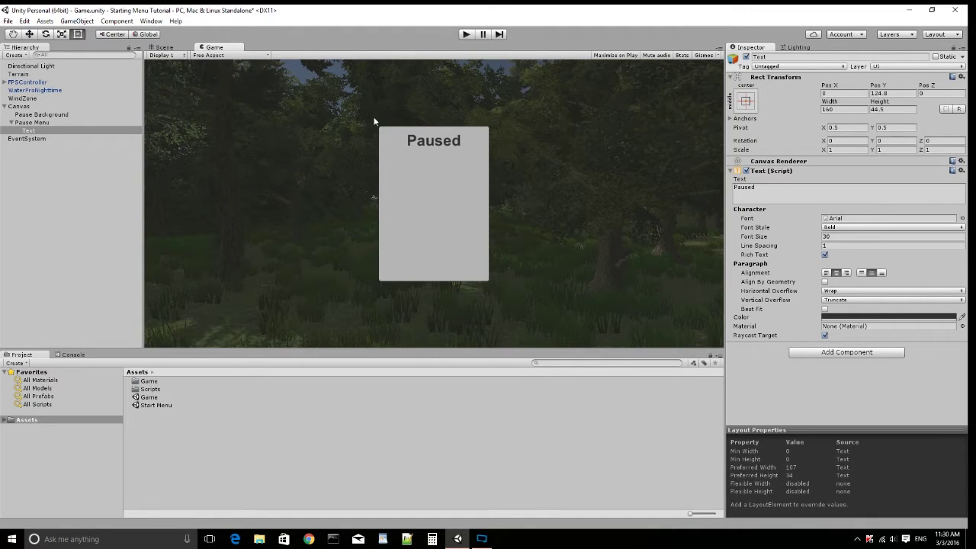
# Rename the title object to 'Paused text'.
pyautogui.click(775, 58)
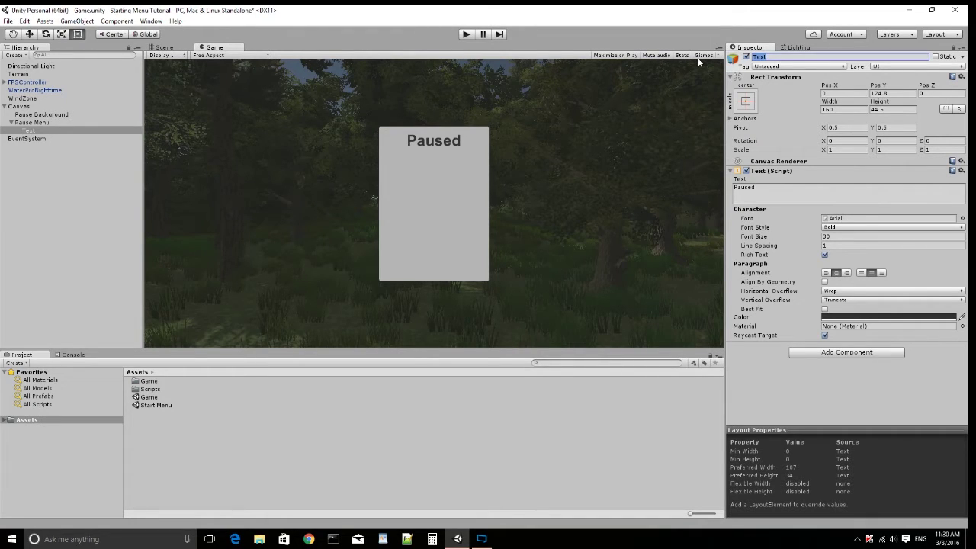
pyautogui.write('Paused')
pyautogui.press('Return')
pyautogui.click(779, 57)
pyautogui.click(779, 58)
pyautogui.write('text')
pyautogui.press('Return')
# Add a UI Button inside the Pause Menu panel.
pyautogui.rightClick(21, 122)
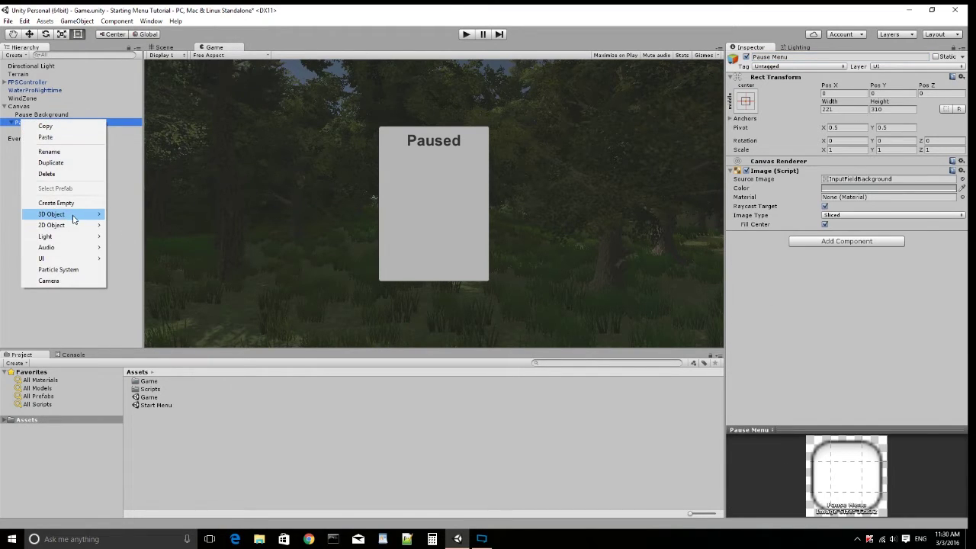
pyautogui.moveTo(70, 257)
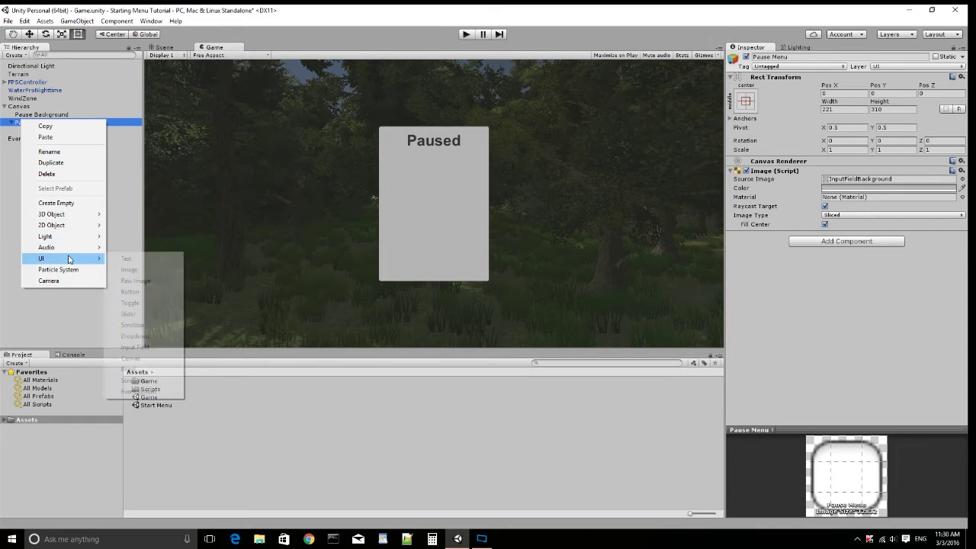
pyautogui.click(130, 291)
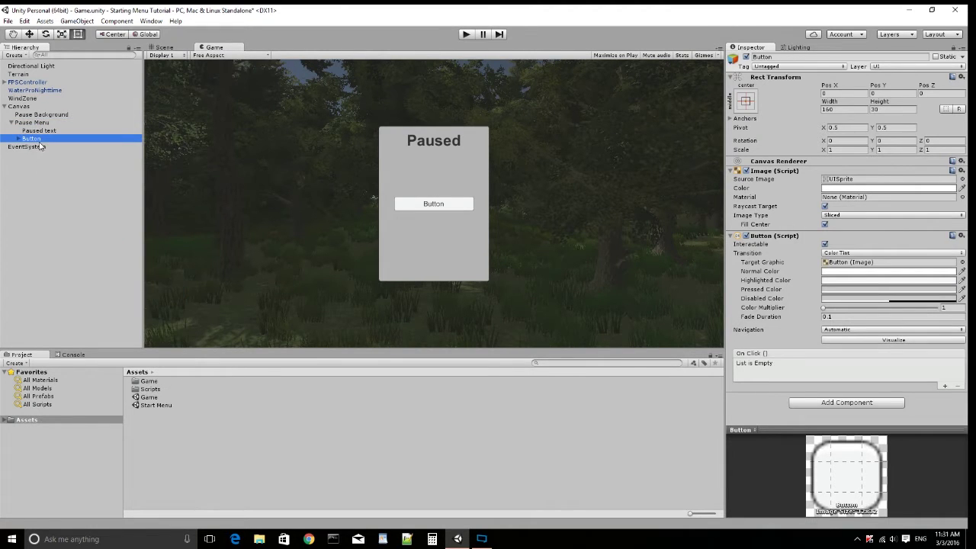